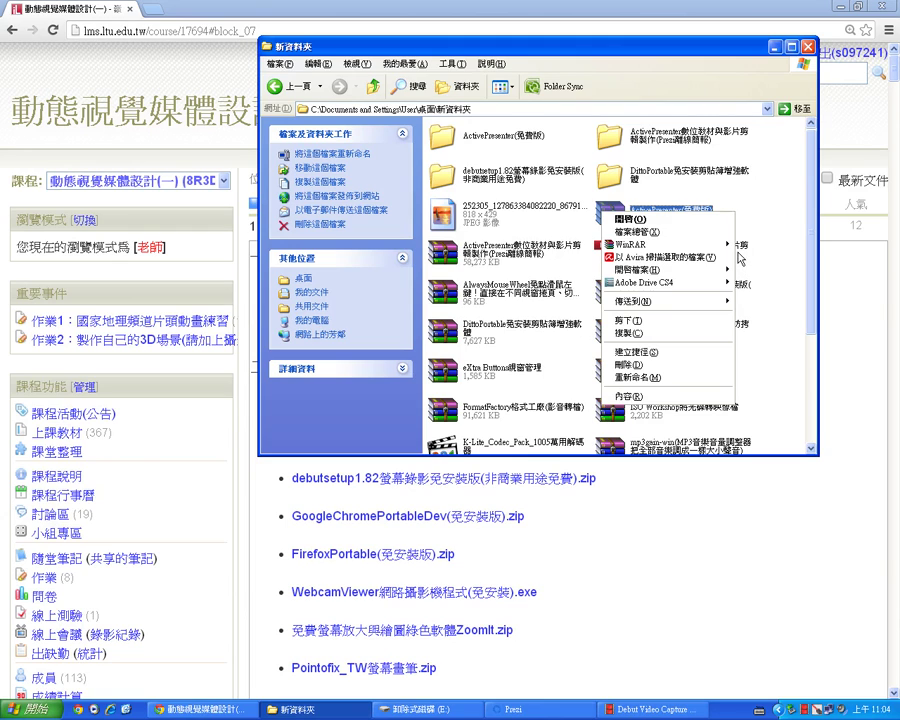
- Open the ActivePresenter(免費版) folder and launch ActivePresenter from it
left_click(538, 147)
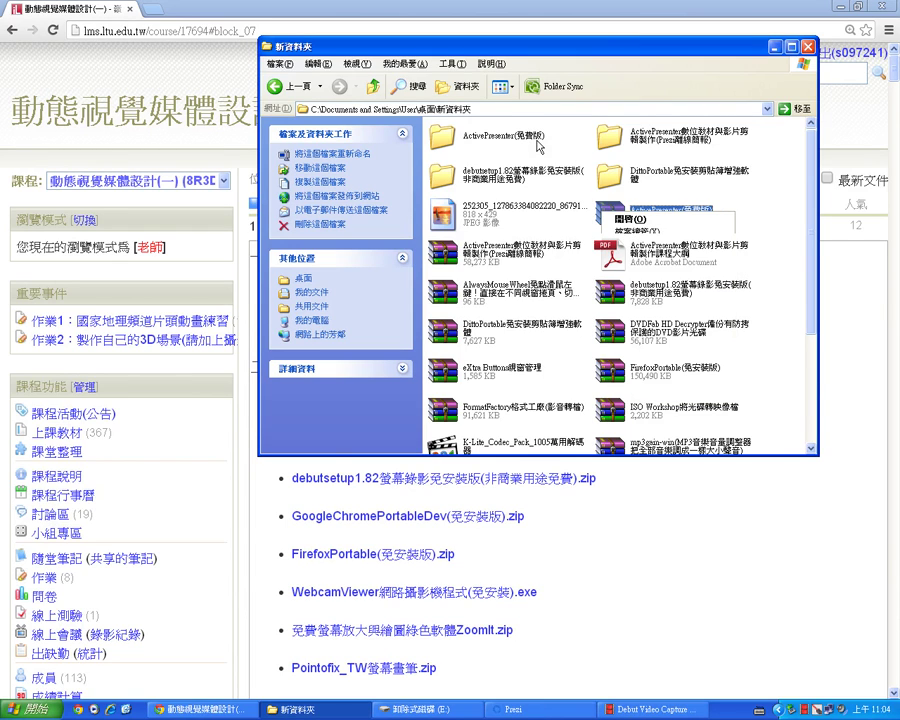
double_click(538, 147)
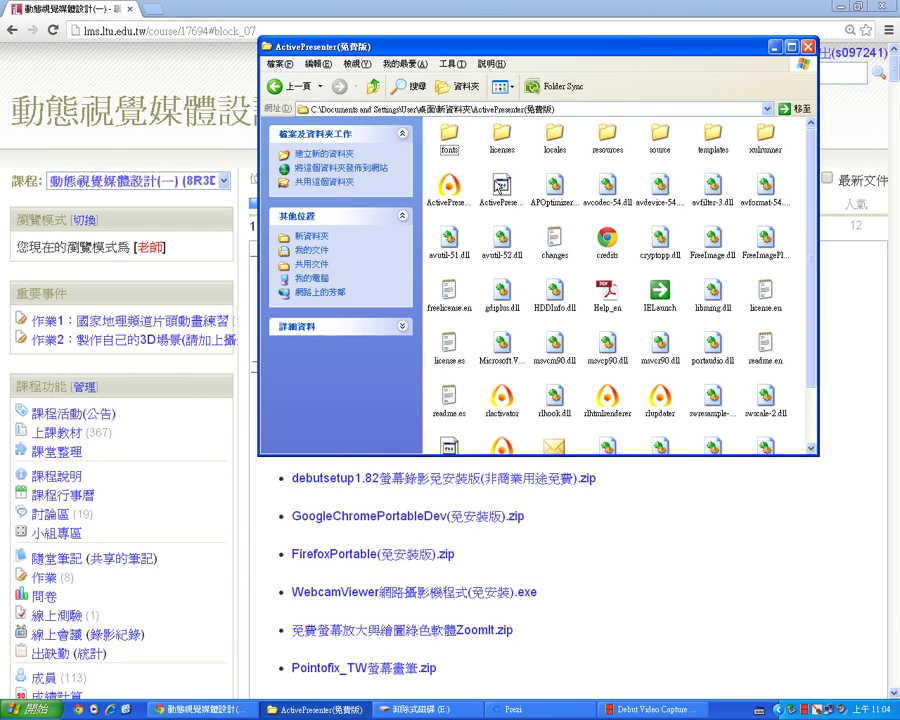
left_click(438, 186)
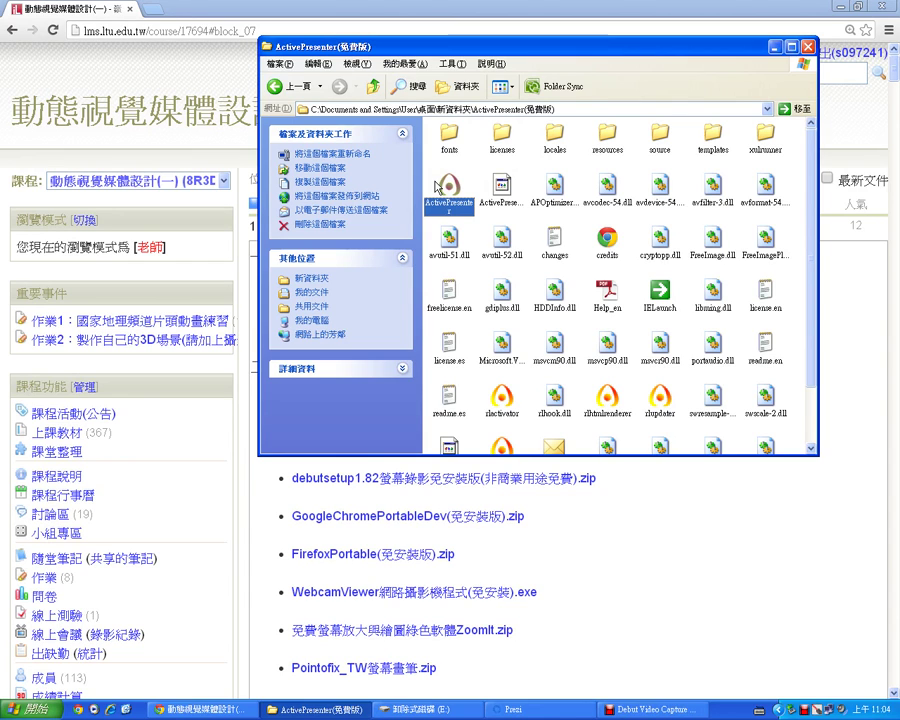
double_click(440, 188)
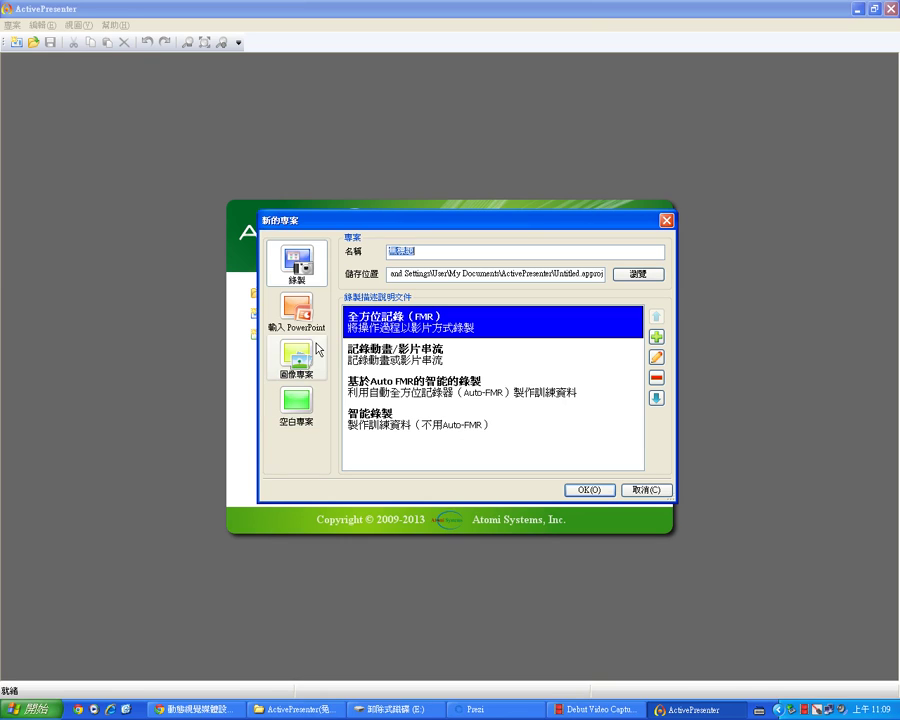
- Review the PowerPoint import and recording project types, and choose the blank project type (空白專案) for the new project
left_click(293, 318)
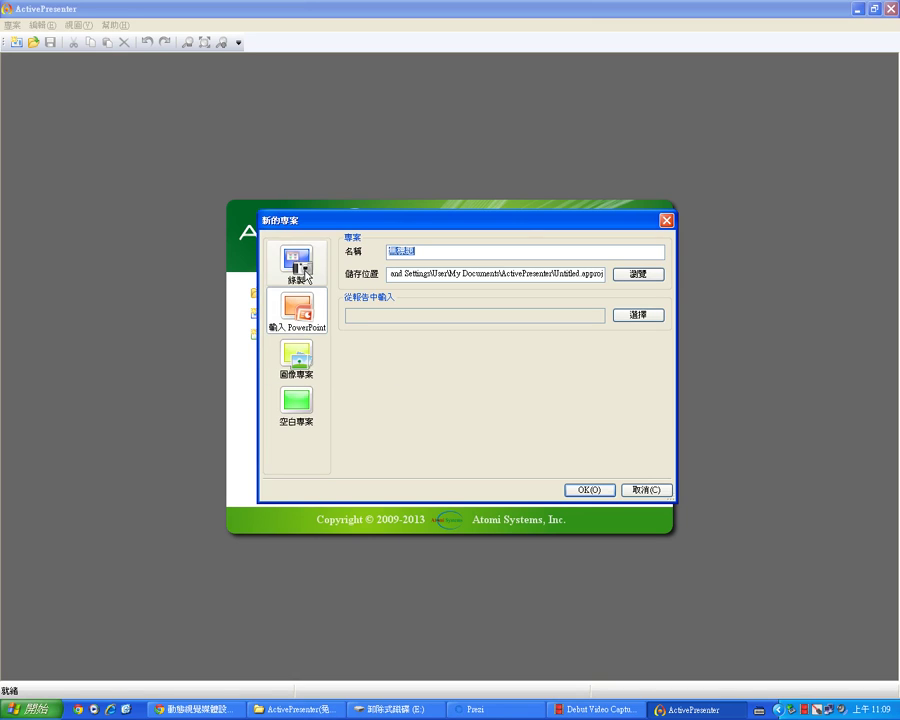
left_click(305, 268)
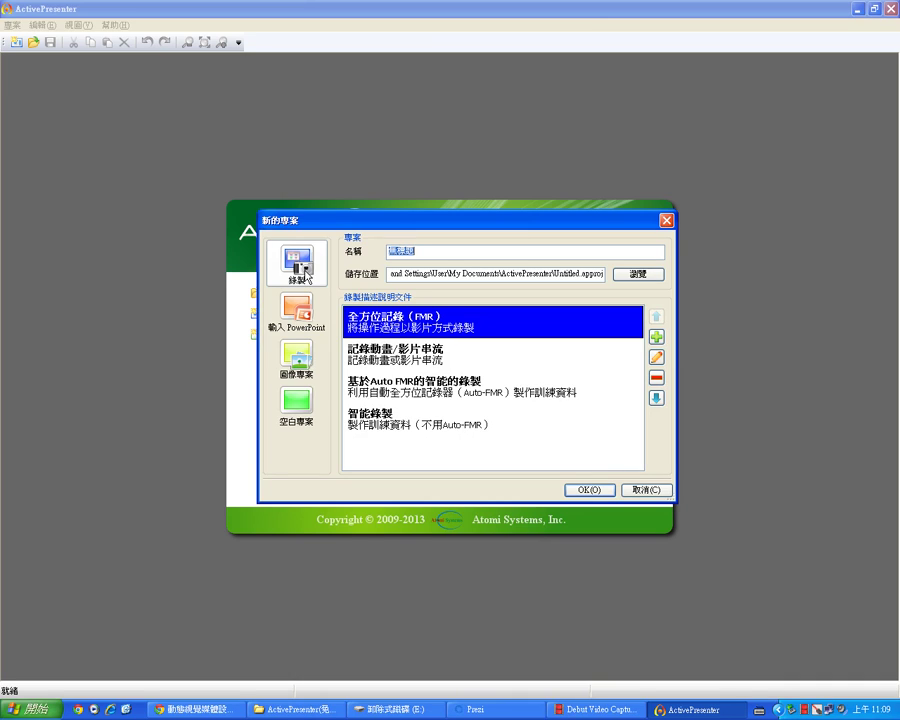
left_click(296, 404)
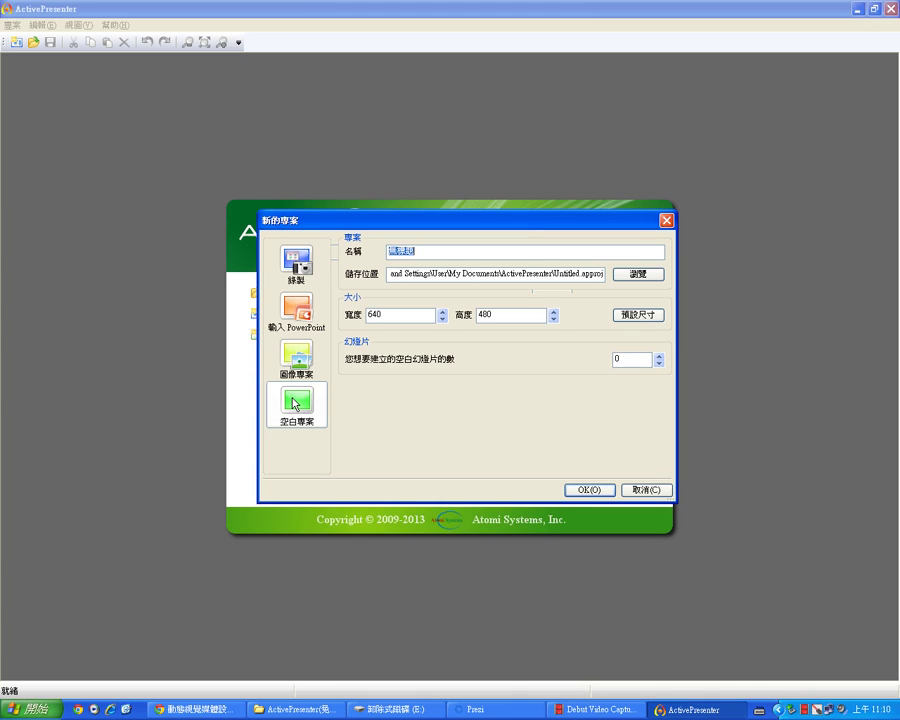
- Mark the new project's name, save location, width and height fields with red check marks, and clear the marks
mouse_move(481, 244)
left_mouse_down()
mouse_move(509, 230)
mouse_move(546, 279)
mouse_move(586, 249)
left_mouse_up()
left_click_drag(432, 293, 475, 280)
mouse_move(540, 310)
left_mouse_down()
mouse_move(550, 324)
mouse_move(593, 293)
left_mouse_up()
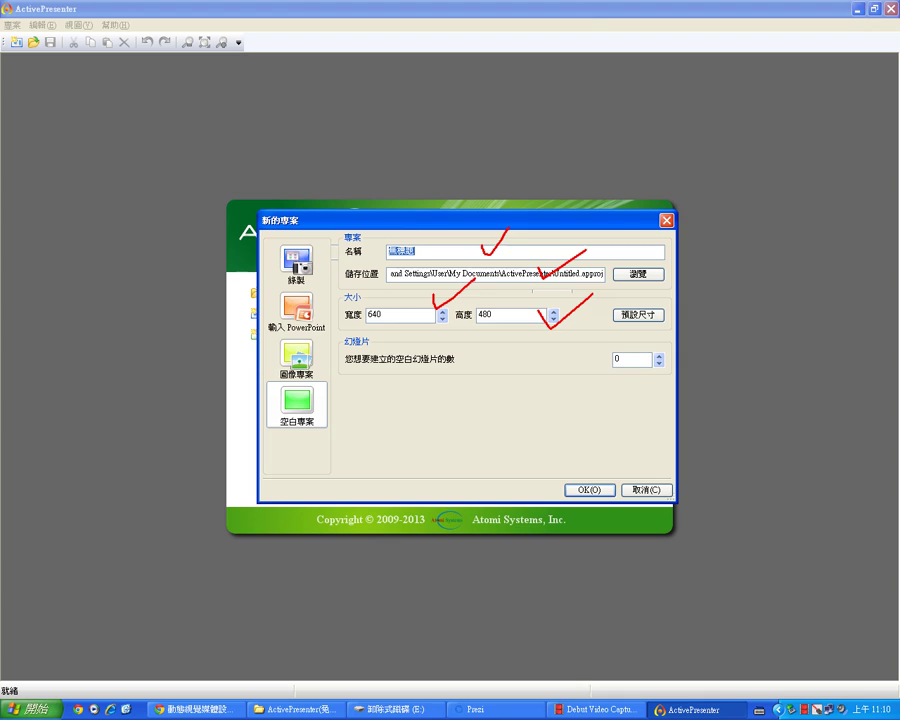
key("Escape")
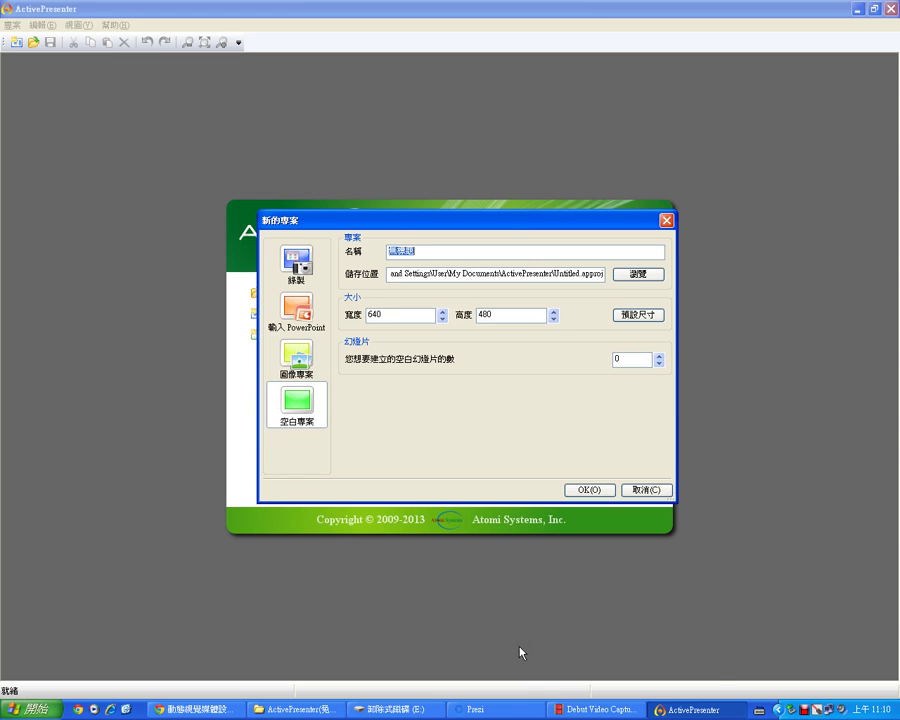
- Switch to Chinese input and name the new project 大愛畢業典禮影片
left_click(758, 709)
left_click(780, 669)
type("大蔓")
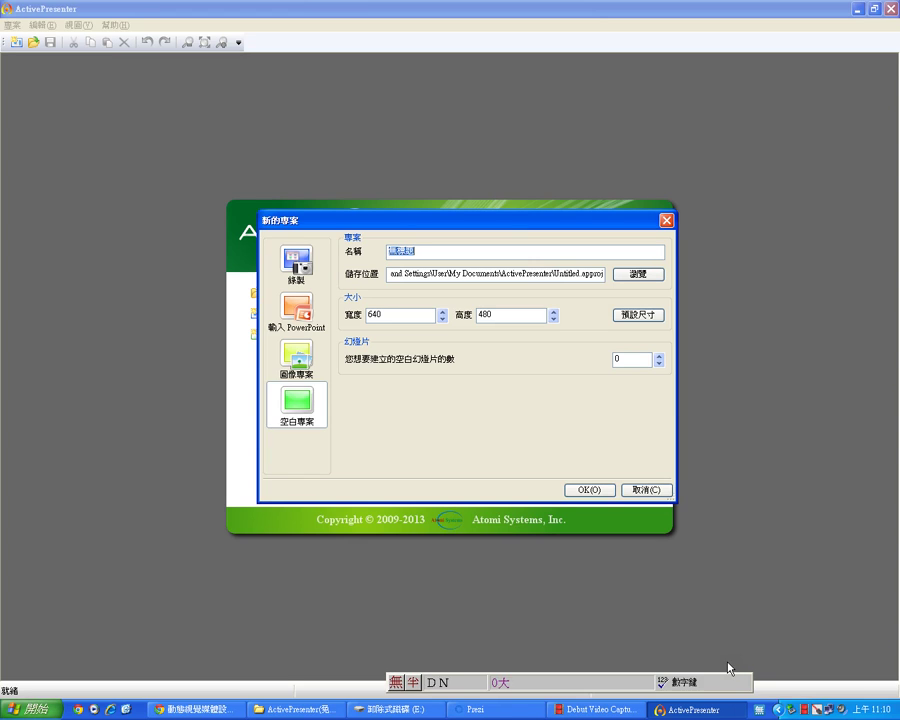
type("畢業")
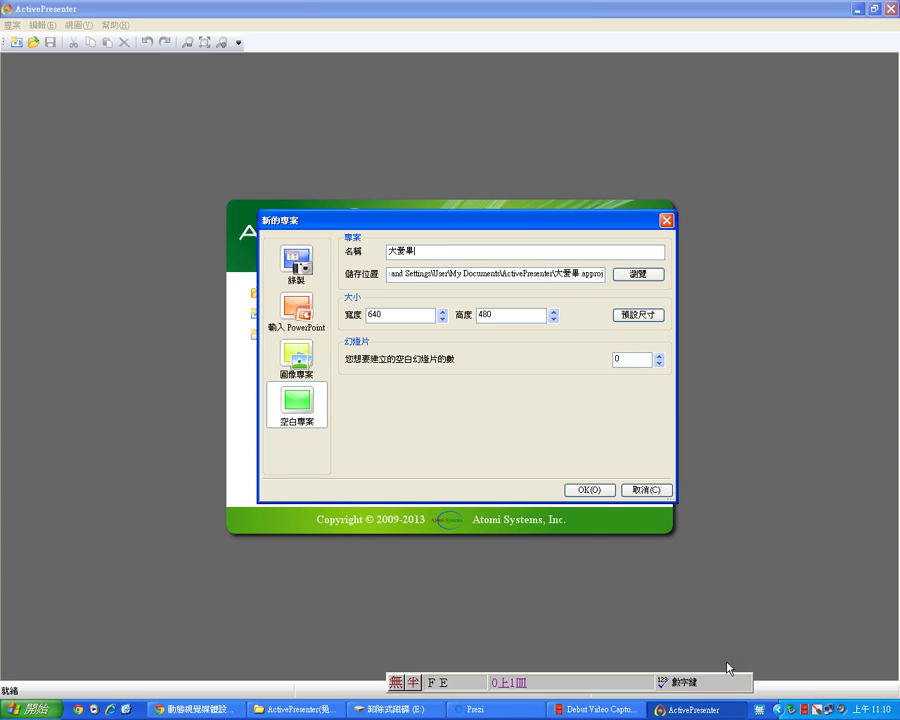
type("典")
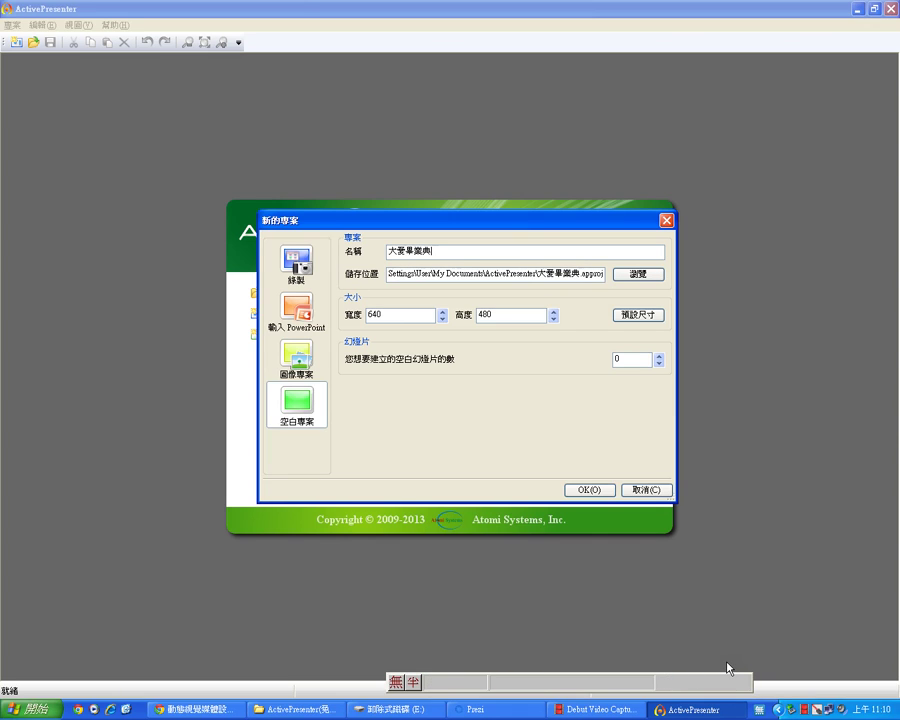
type("禮影像益")
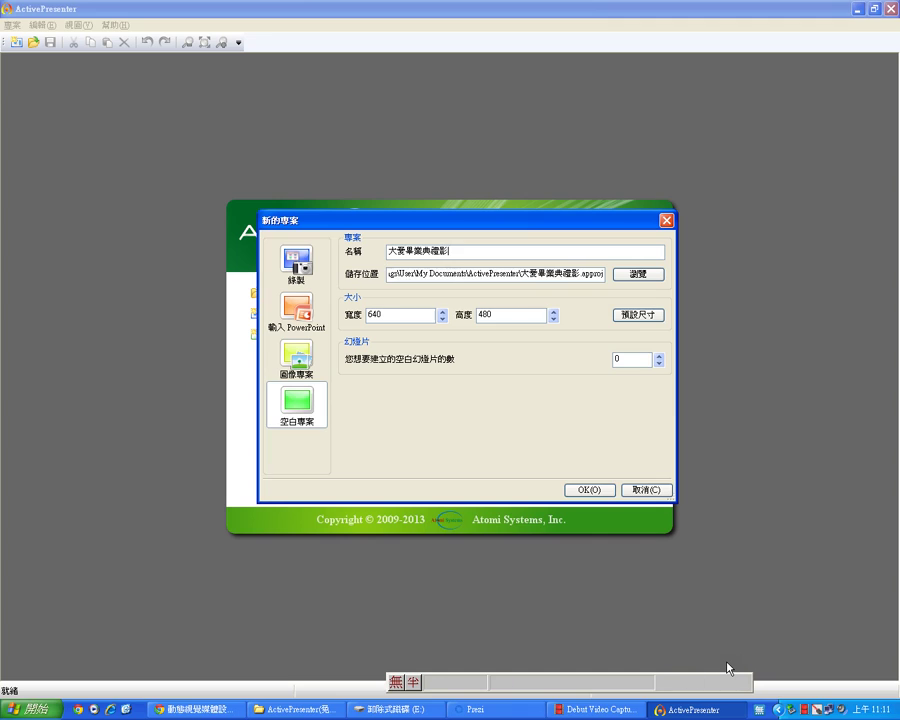
key("BackSpace")
key("BackSpace")
type("片")
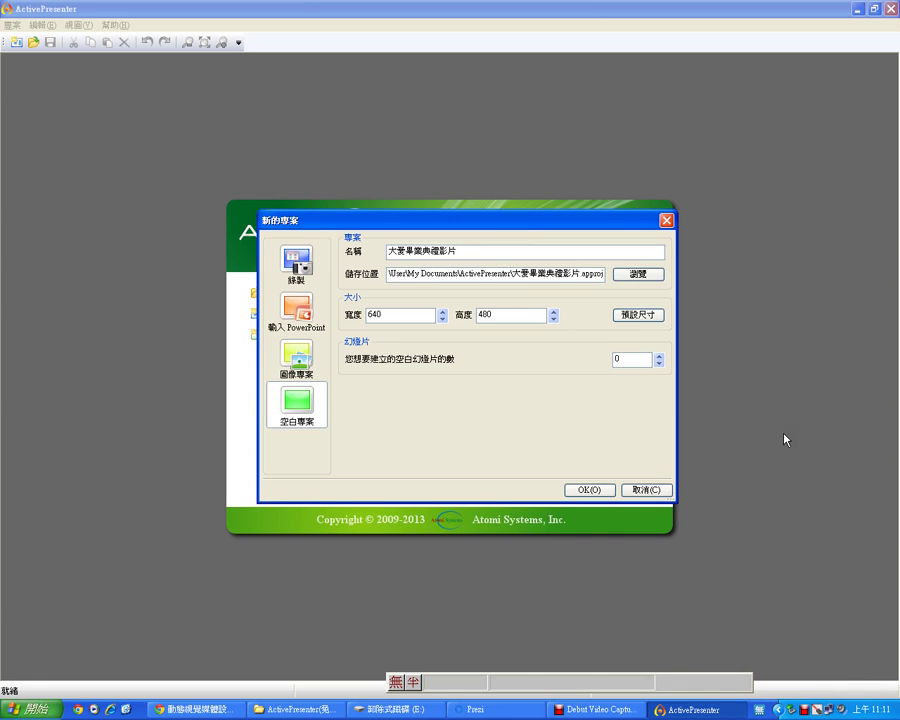
- Set the project's save location to the desktop (桌面) and apply the 640 x 480 preset size
left_click(648, 283)
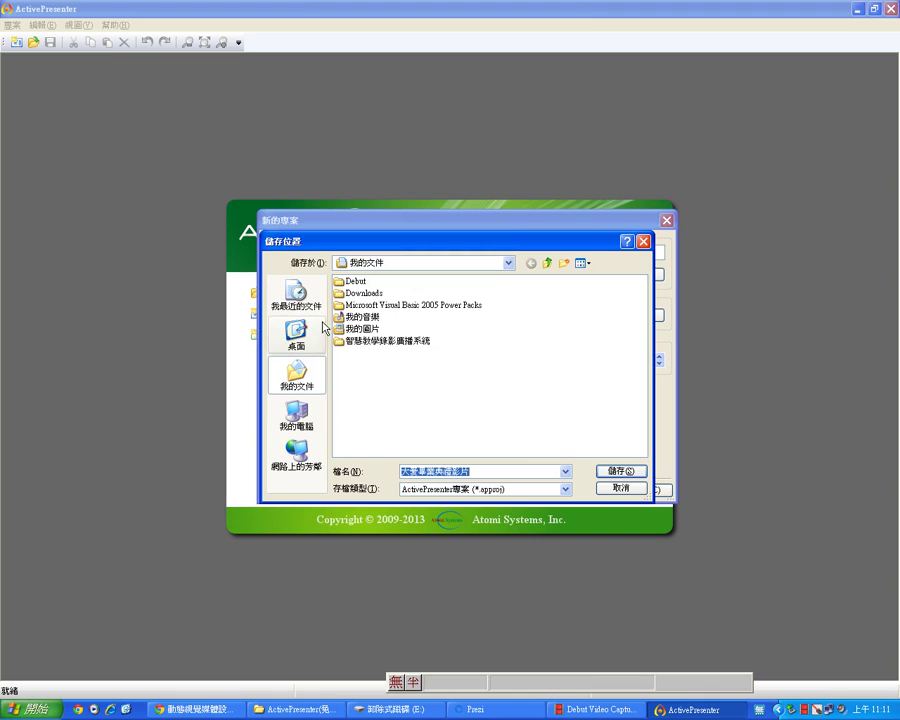
left_click(319, 334)
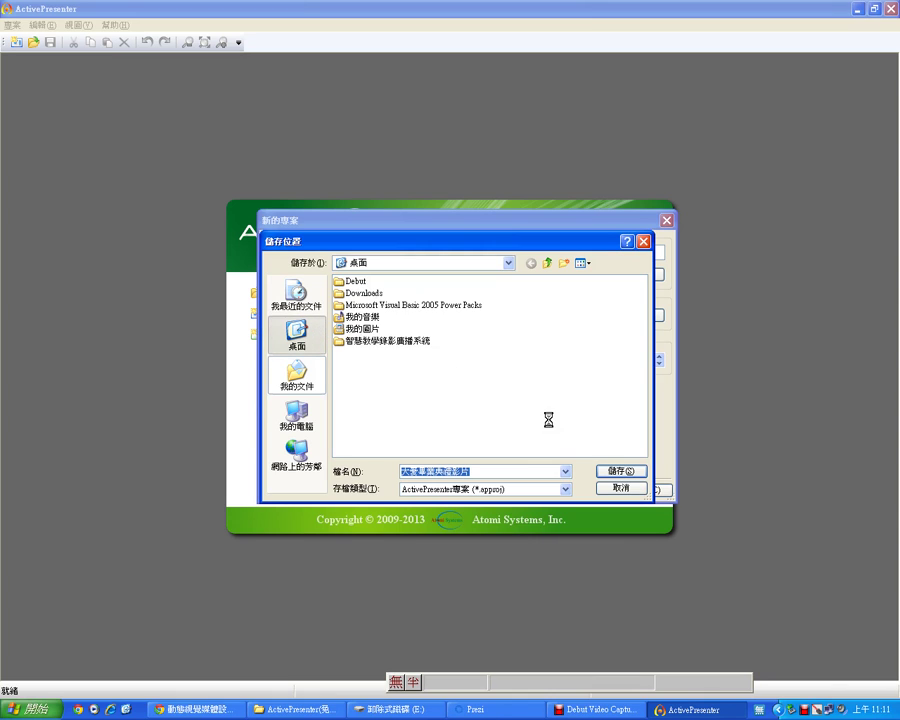
left_click(612, 474)
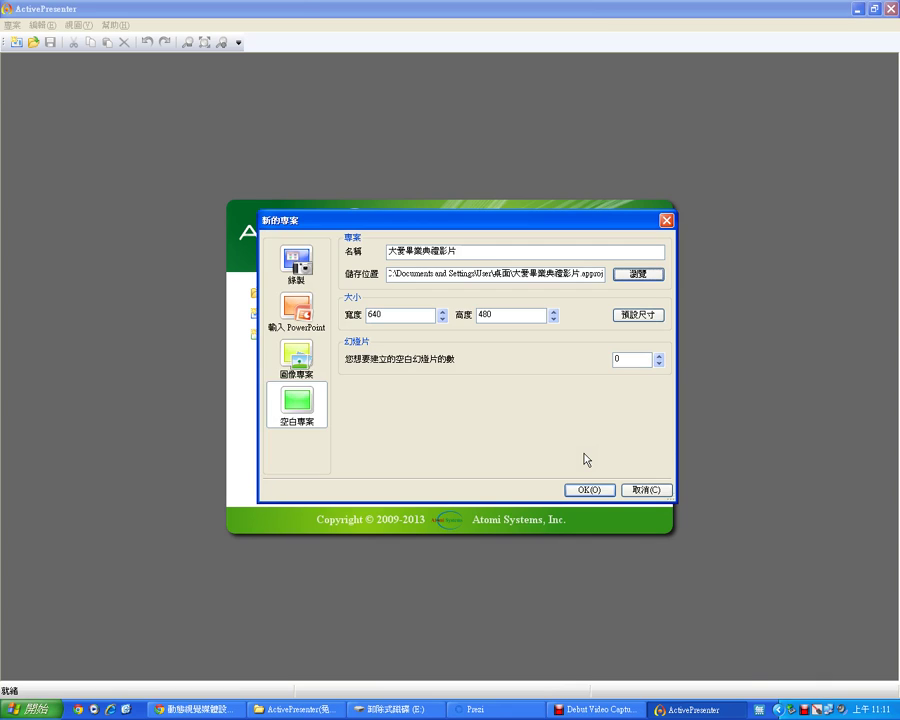
left_click(635, 320)
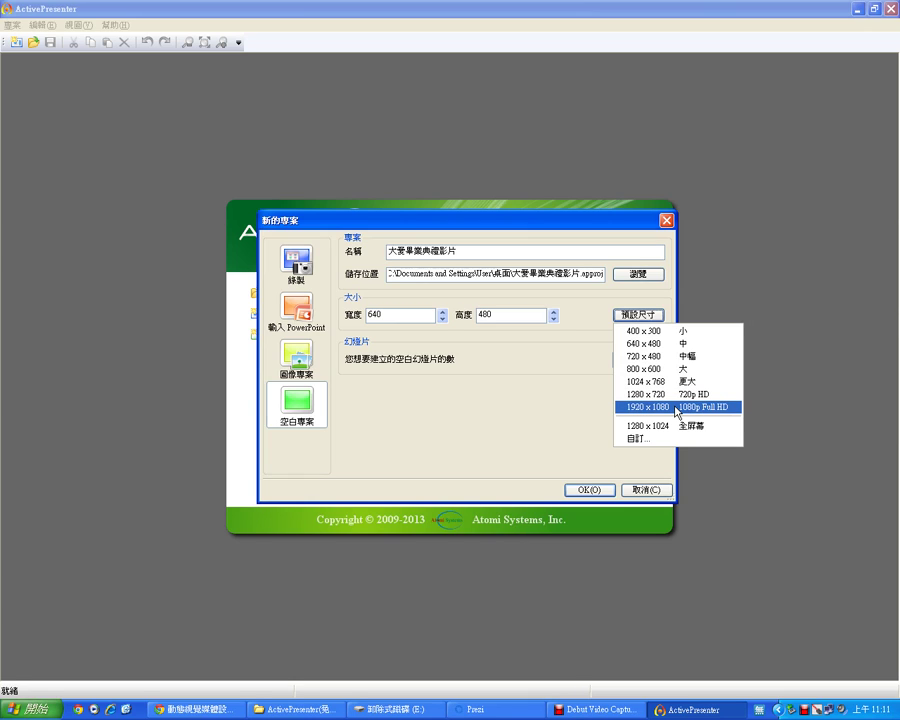
left_click(688, 345)
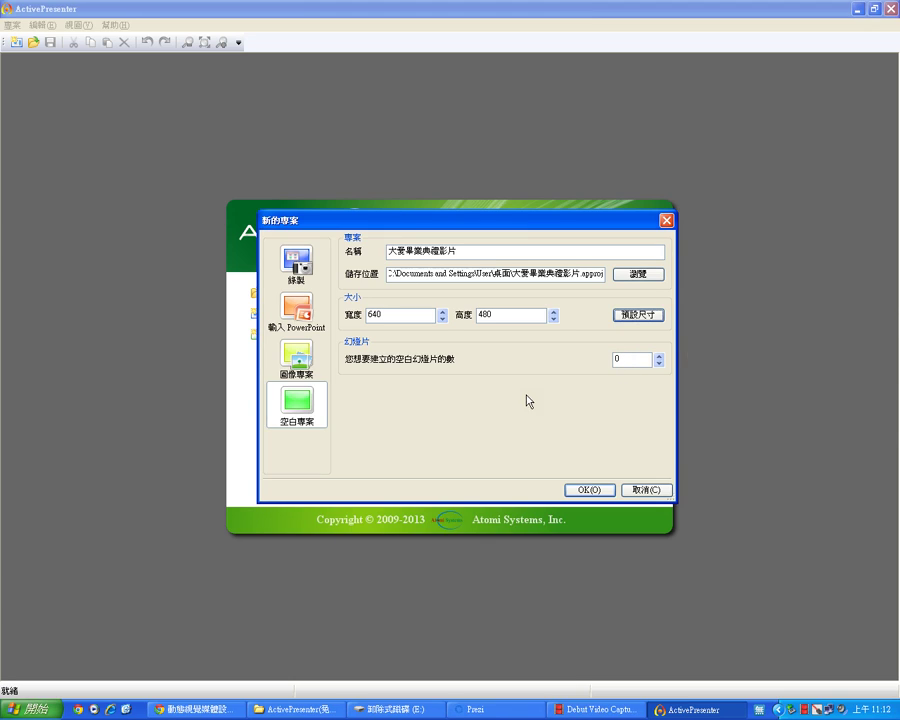
- Switch to Chrome and open youtube.com in a new tab
left_click(211, 706)
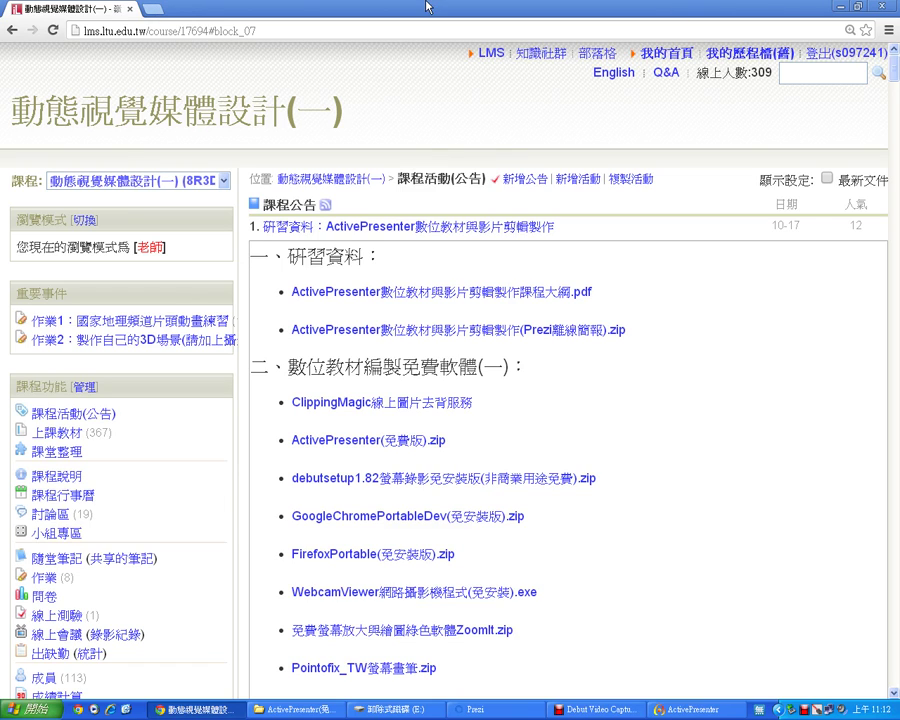
left_click(156, 11)
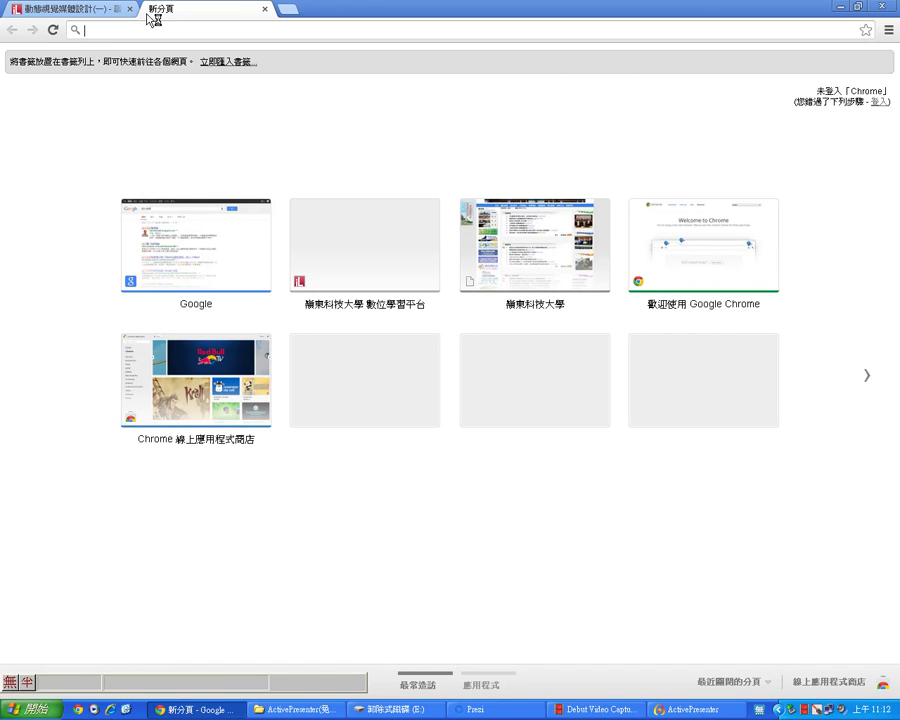
type("yout")
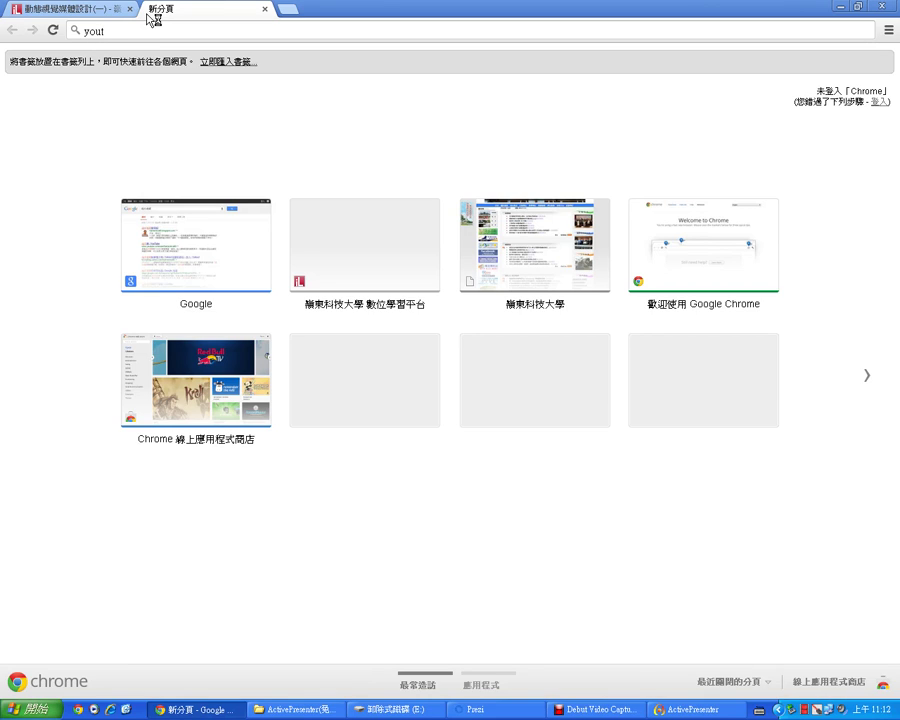
type("ube.co")
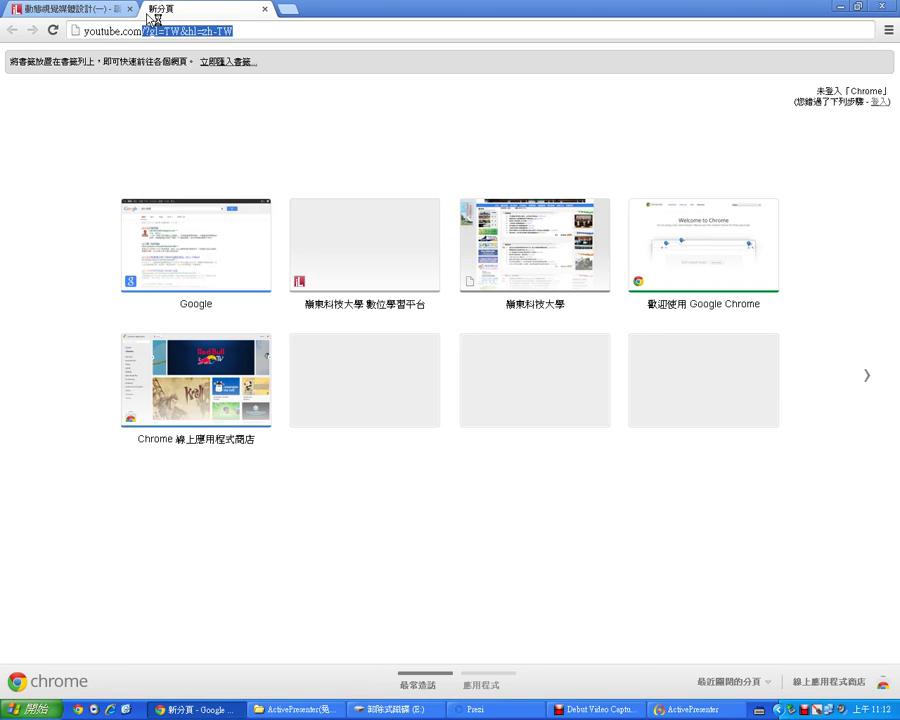
key("Delete")
key("Return")
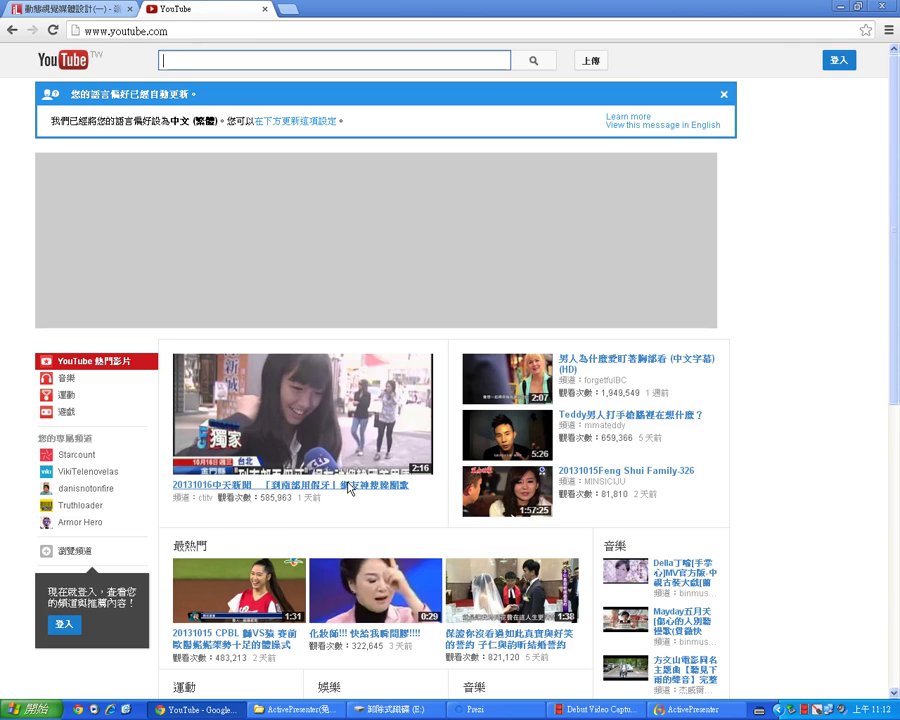
- Open the featured 20131016中天新聞 video, pause playback and examine its available quality (畫質) options
left_click(349, 486)
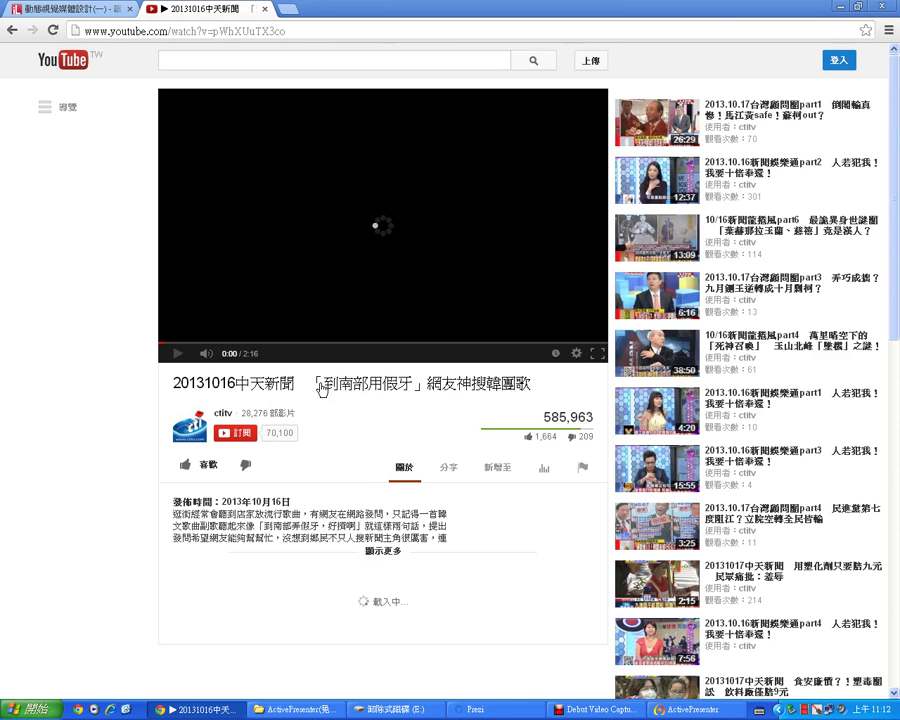
left_click(574, 354)
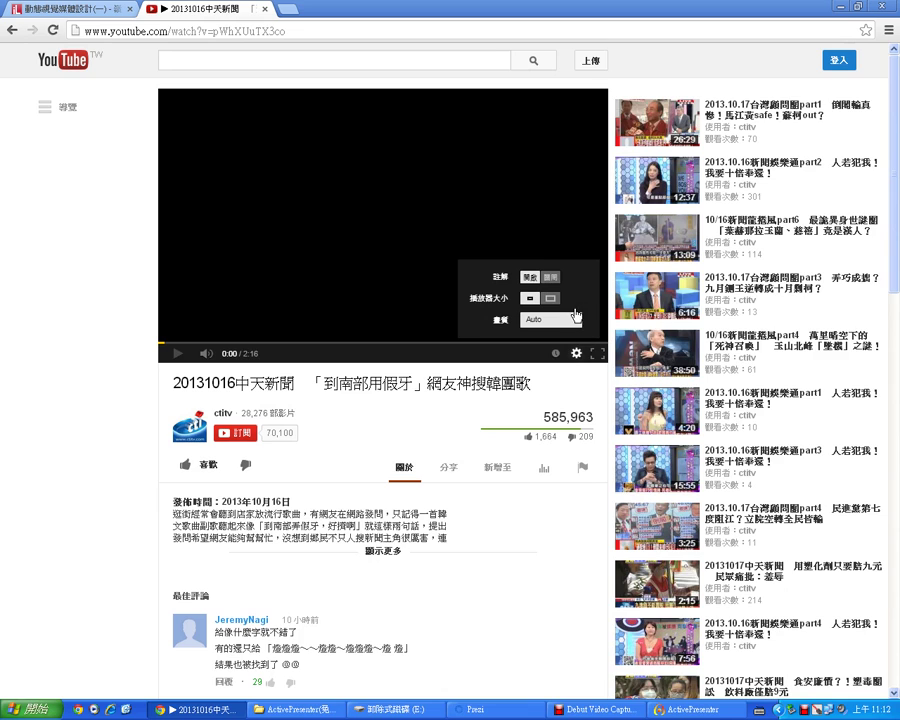
left_click(577, 321)
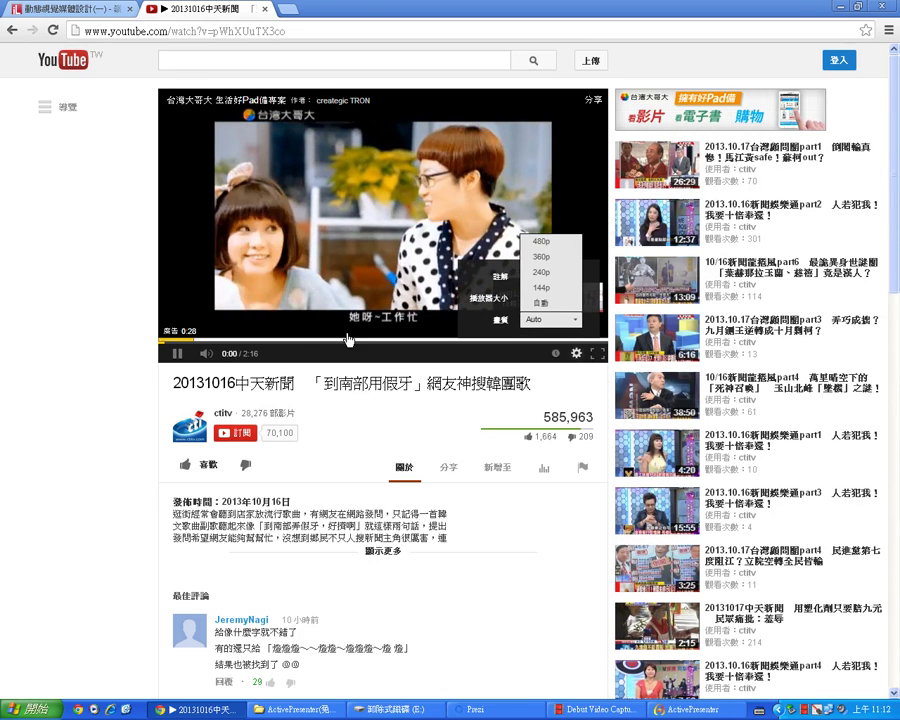
left_click(177, 358)
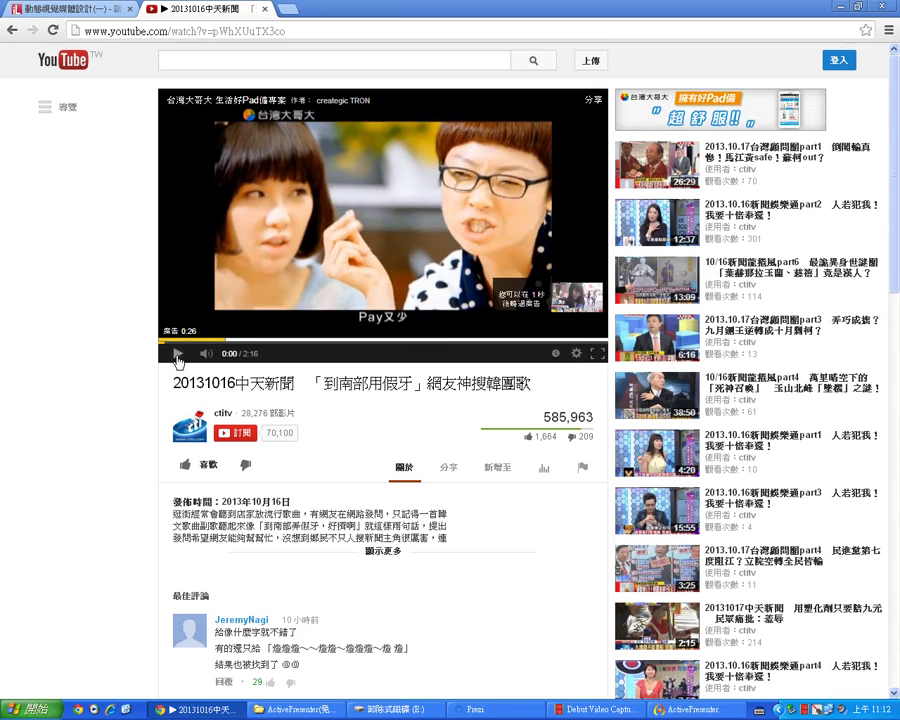
left_click(577, 354)
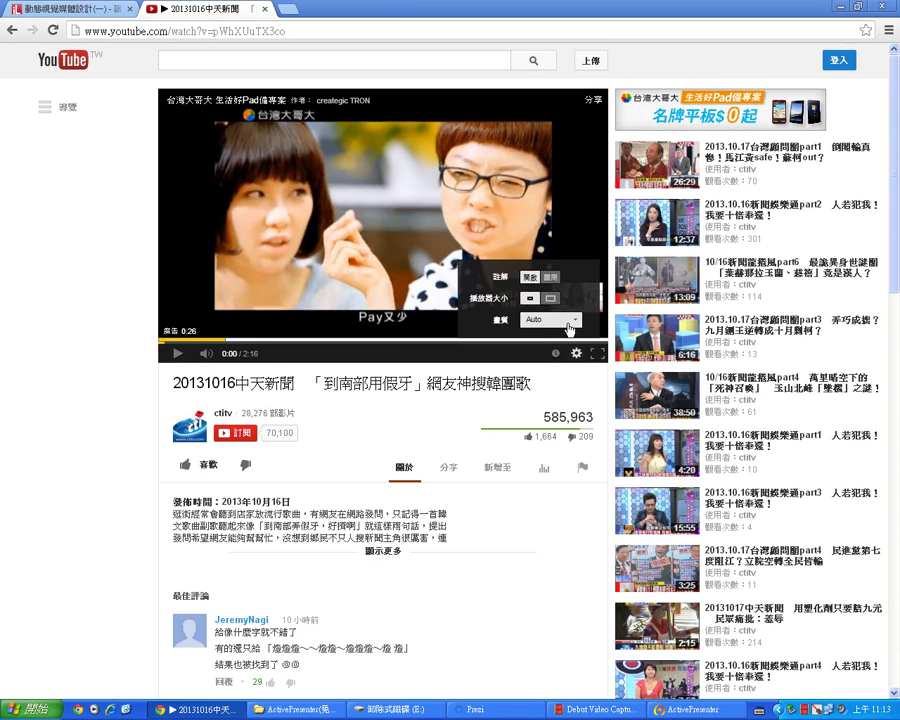
left_click(575, 321)
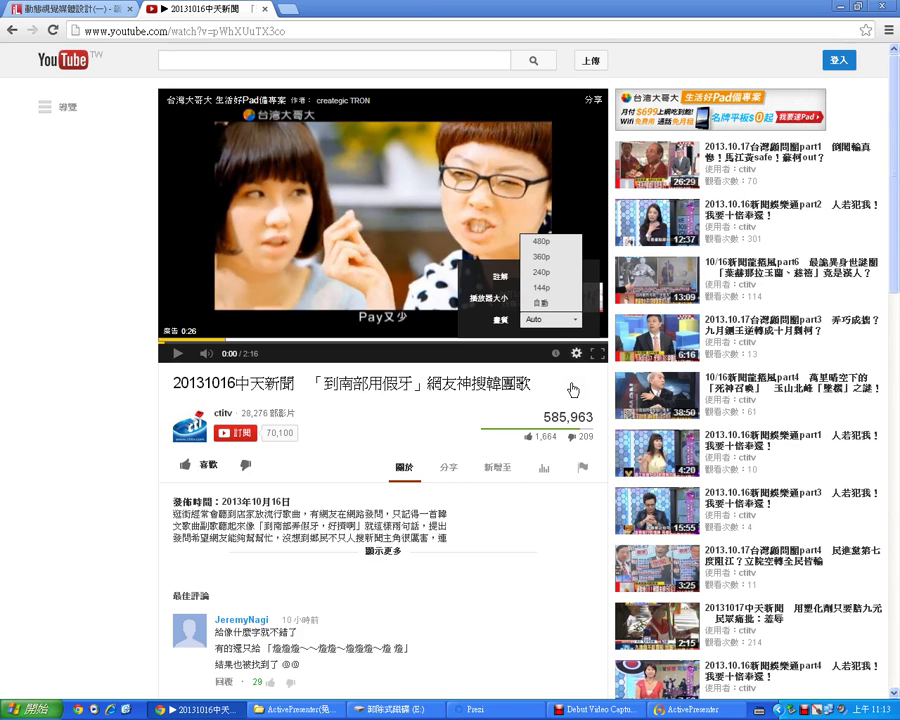
- Switch back to ActivePresenter and open the preset size choices for the new project
left_click(688, 710)
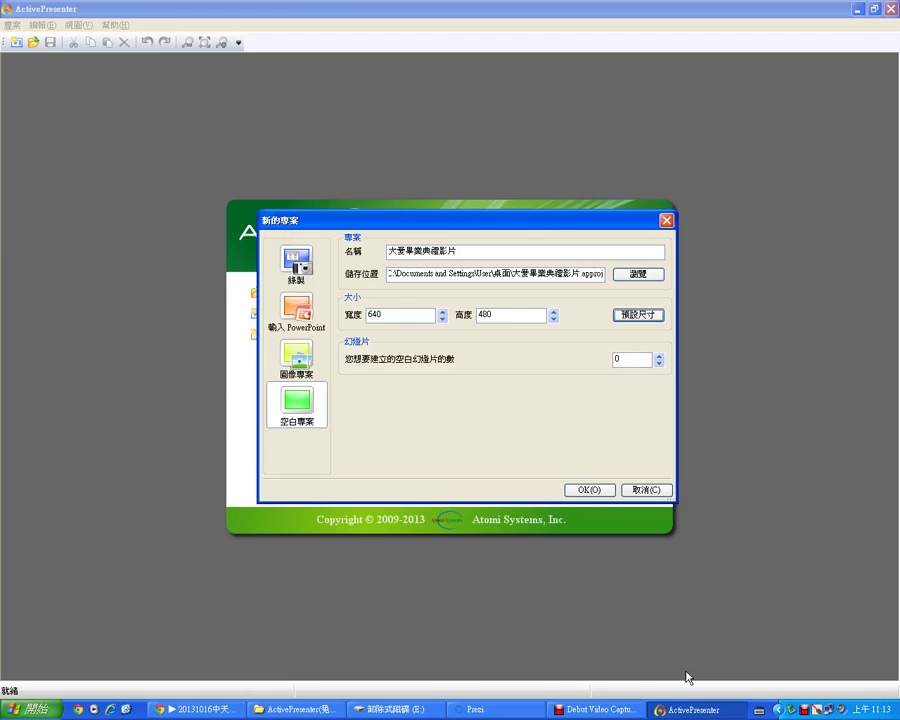
left_click(639, 318)
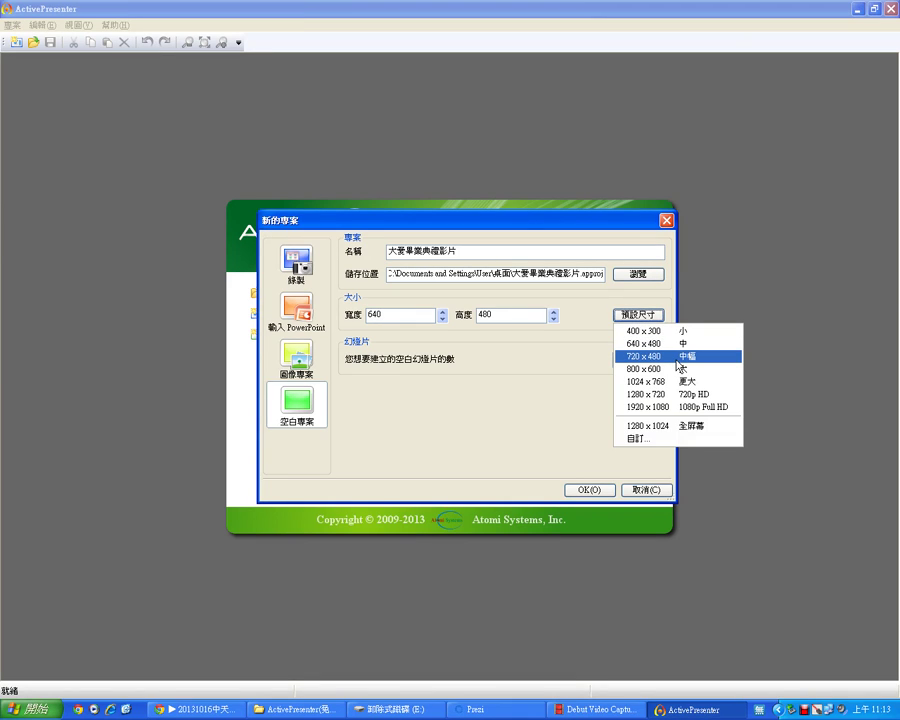